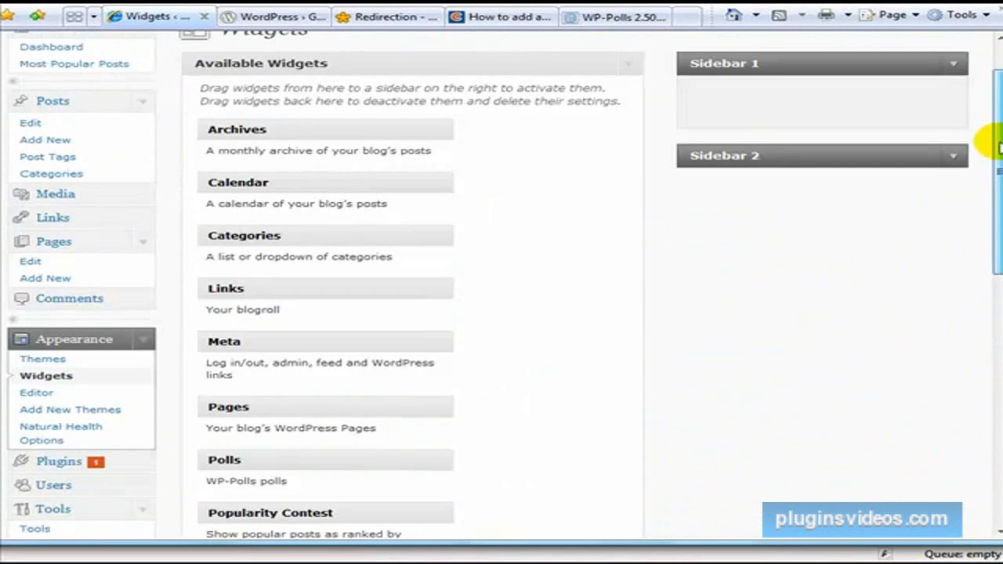
Start a new poll and enter the question "What do you think of my training videos?"
left_click_drag(994, 139, 997, 396)
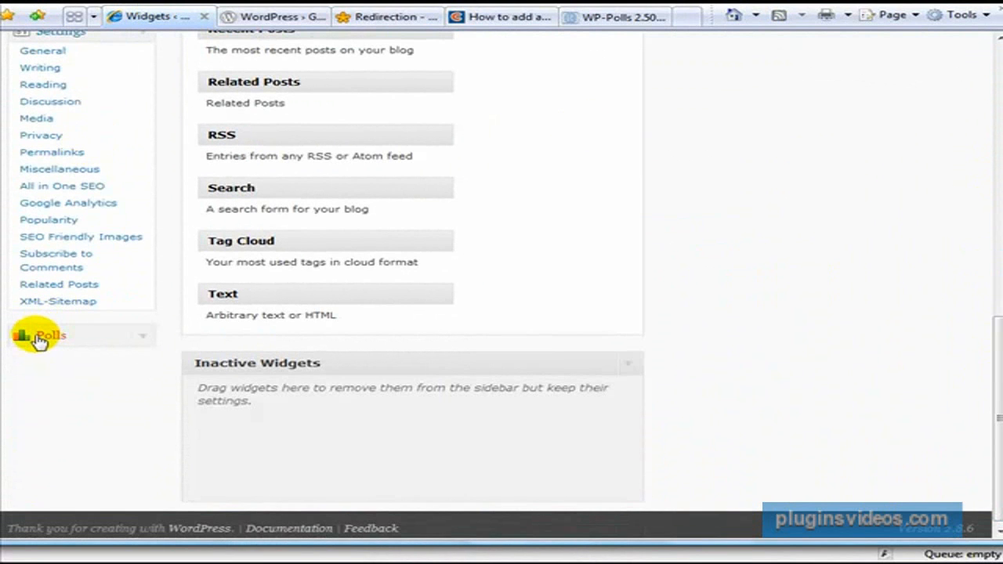
left_click(146, 339)
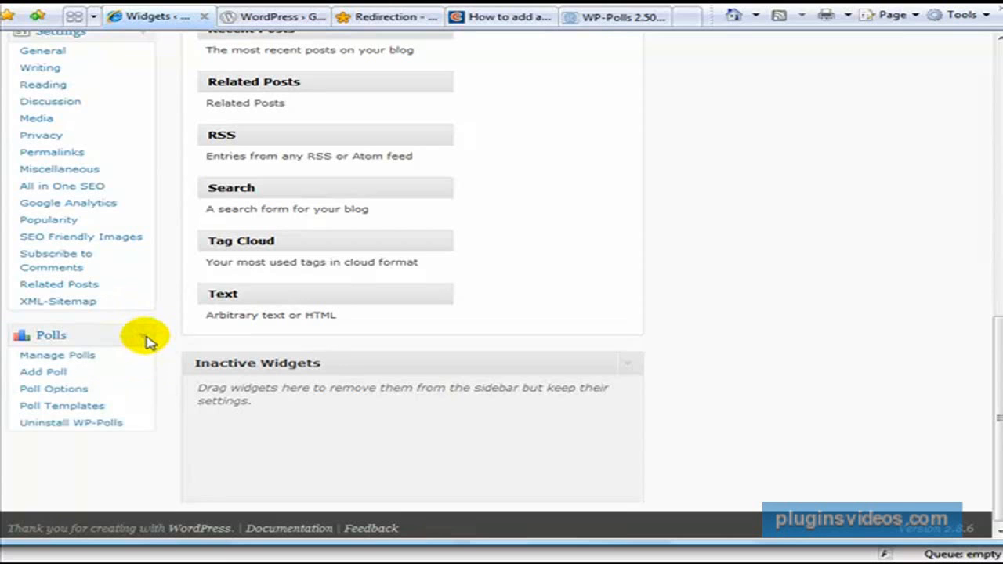
left_click(54, 374)
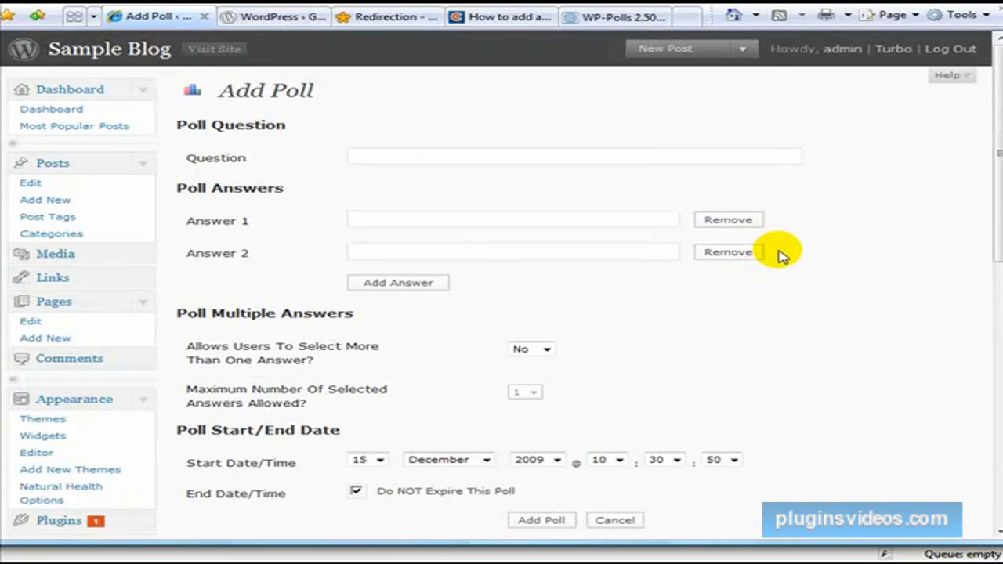
left_click(513, 158)
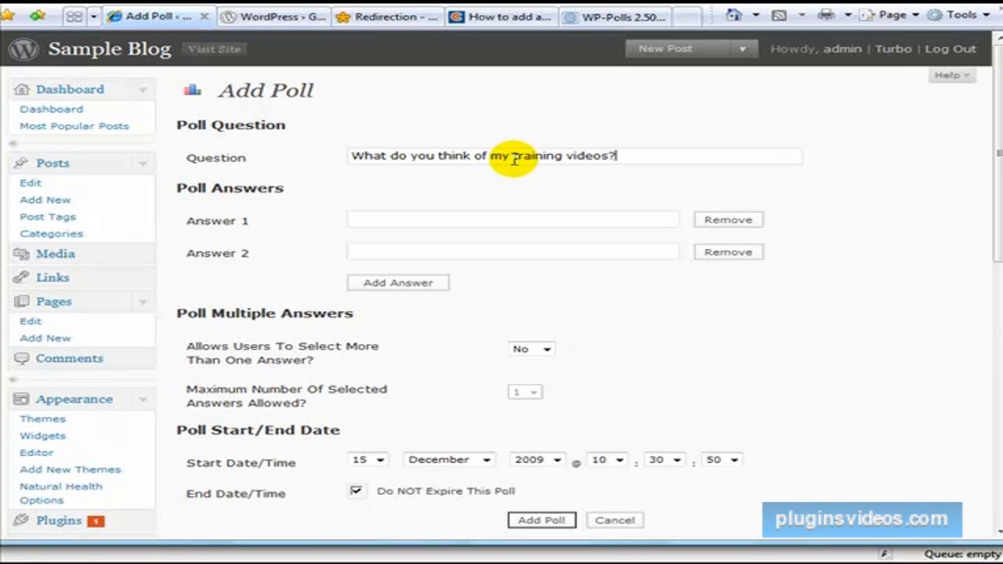
Fill in the poll answers "great" and "so so", and add a third answer, "awesome!"
left_click(454, 218)
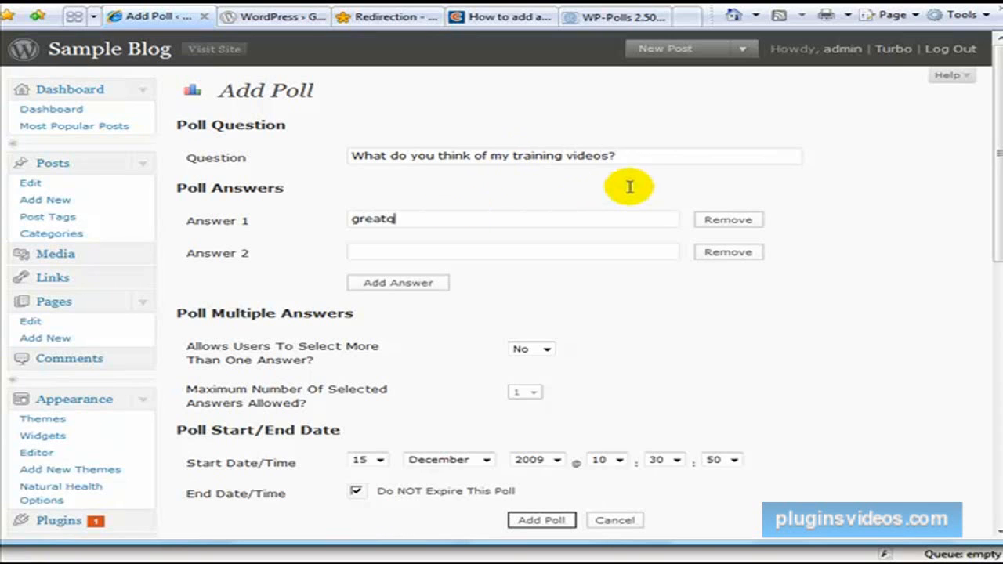
key("Tab")
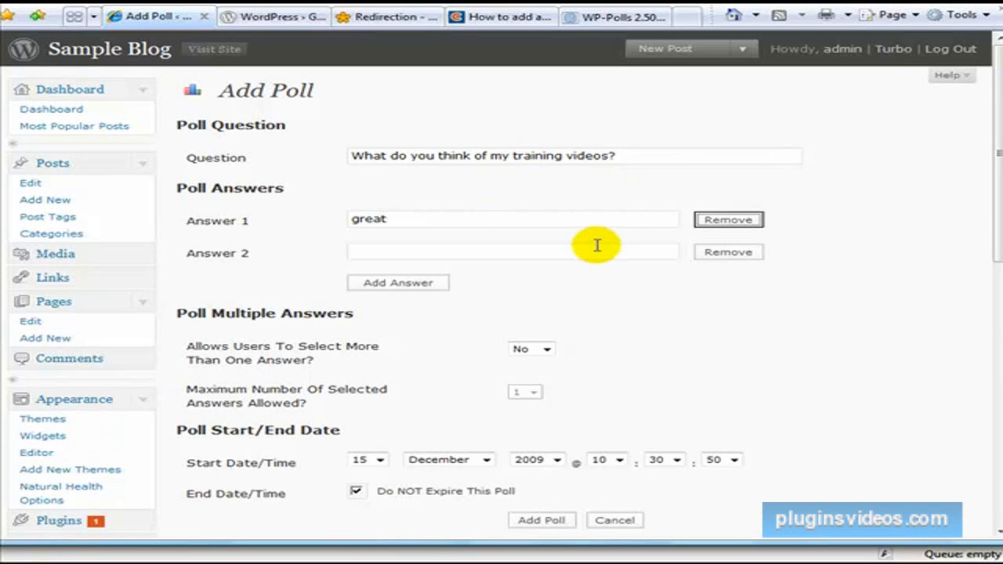
key("Tab")
type("so so")
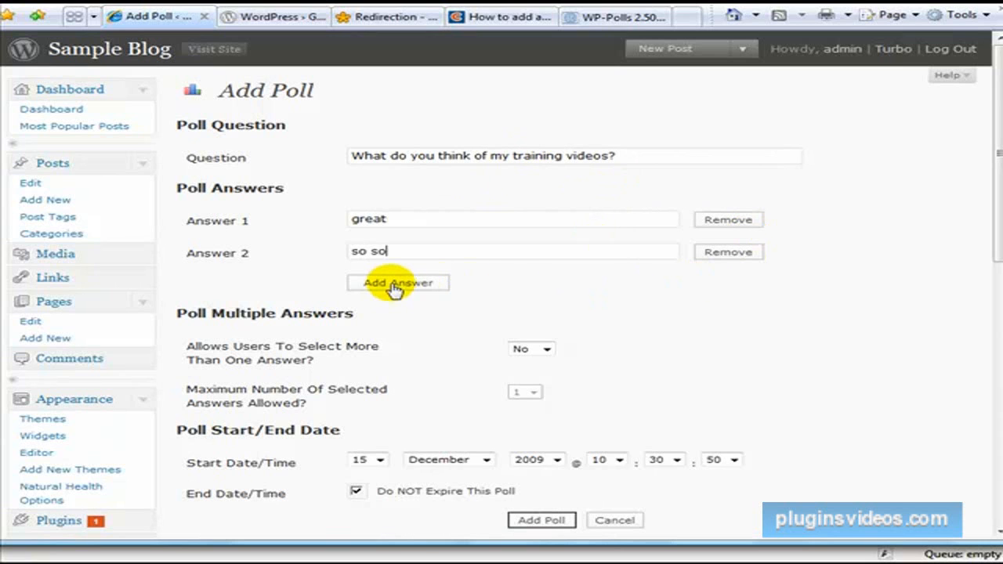
left_click(432, 279)
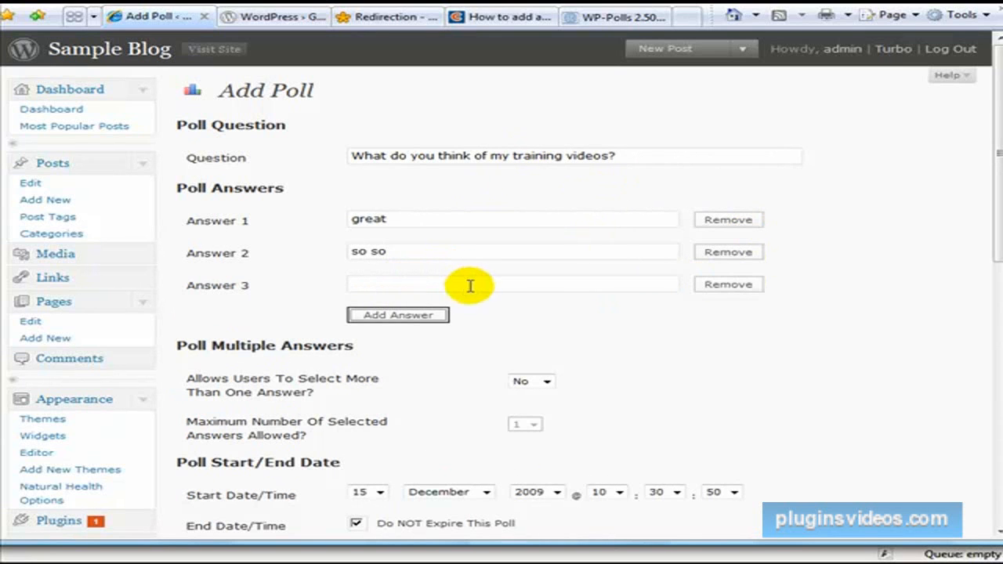
left_click(566, 282)
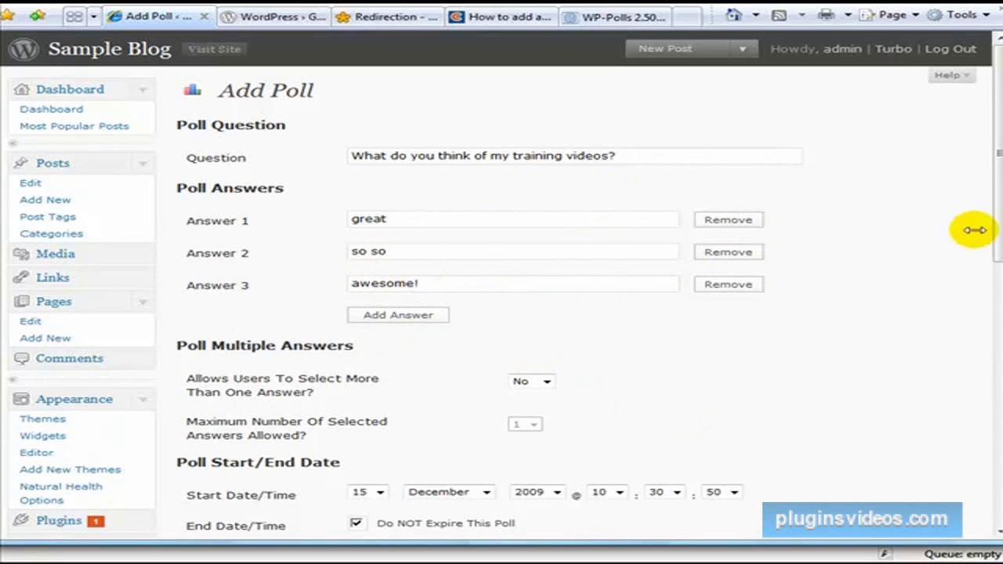
Add the poll to the blog with the default multiple-answer and start/end date settings
scroll(995, 235, "down", 5)
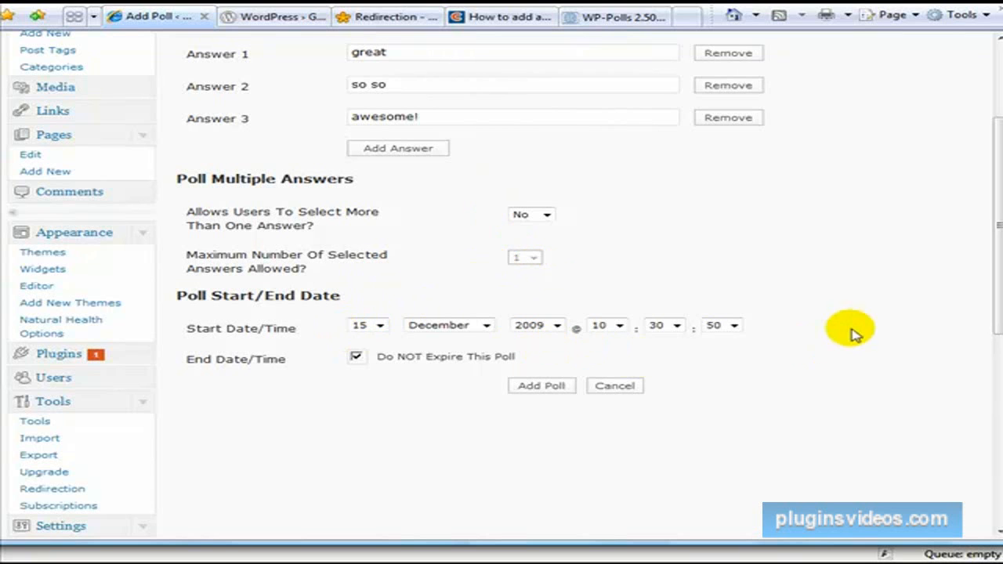
left_click_drag(992, 239, 987, 267)
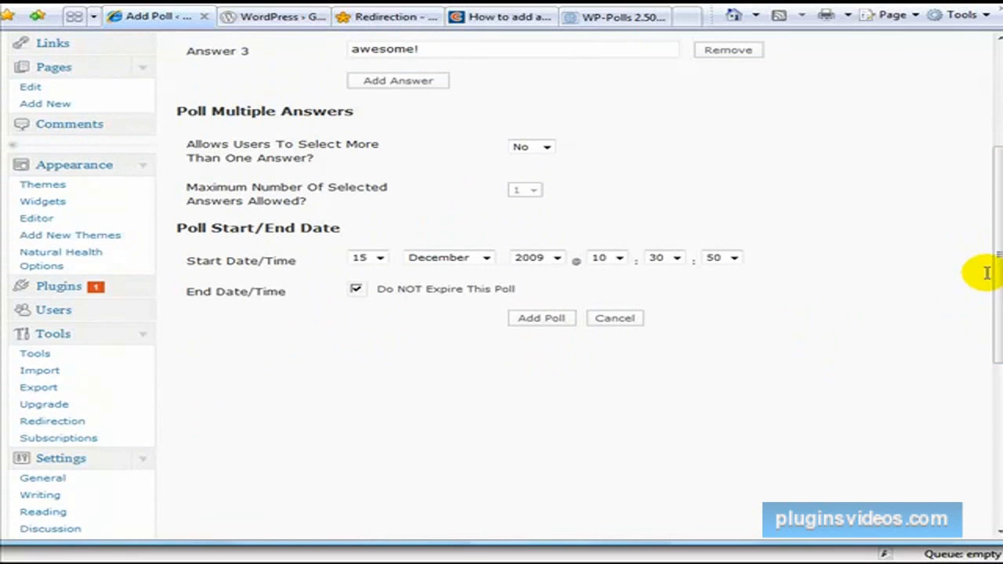
left_click(542, 324)
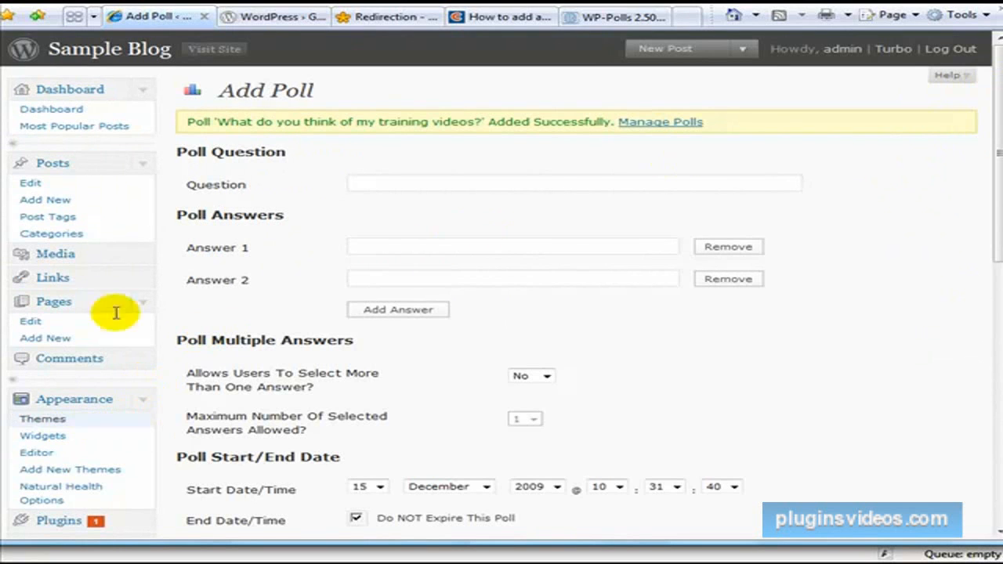
Go to the theme's widget management page and place the Polls widget in Sidebar 1
left_click_drag(993, 123, 998, 249)
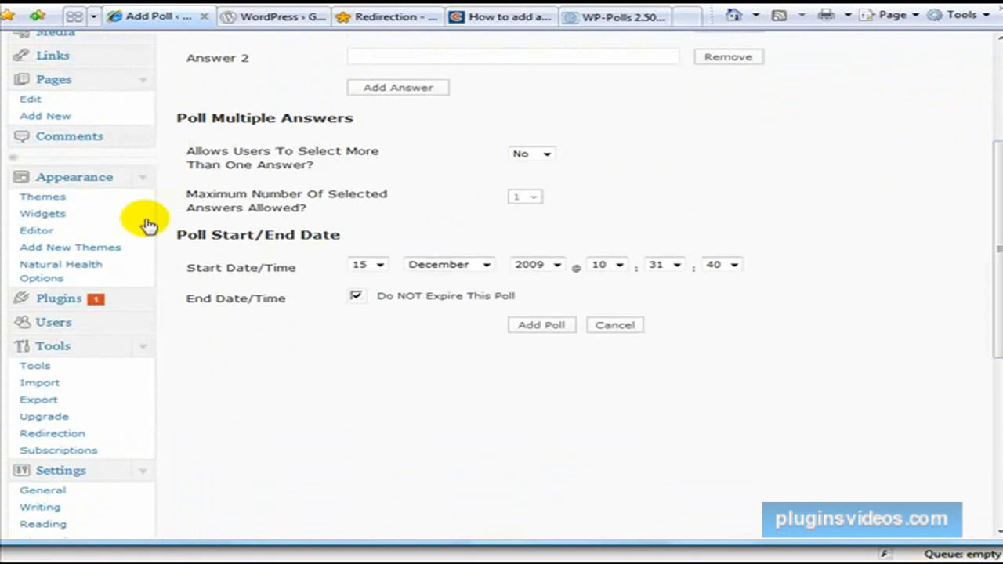
left_click(44, 216)
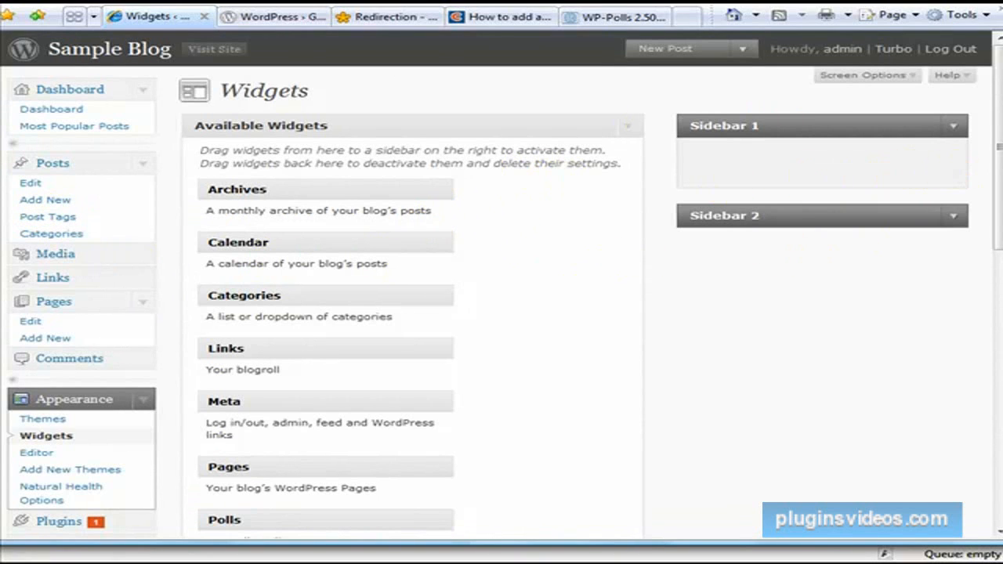
scroll(689, 188, "down", 1)
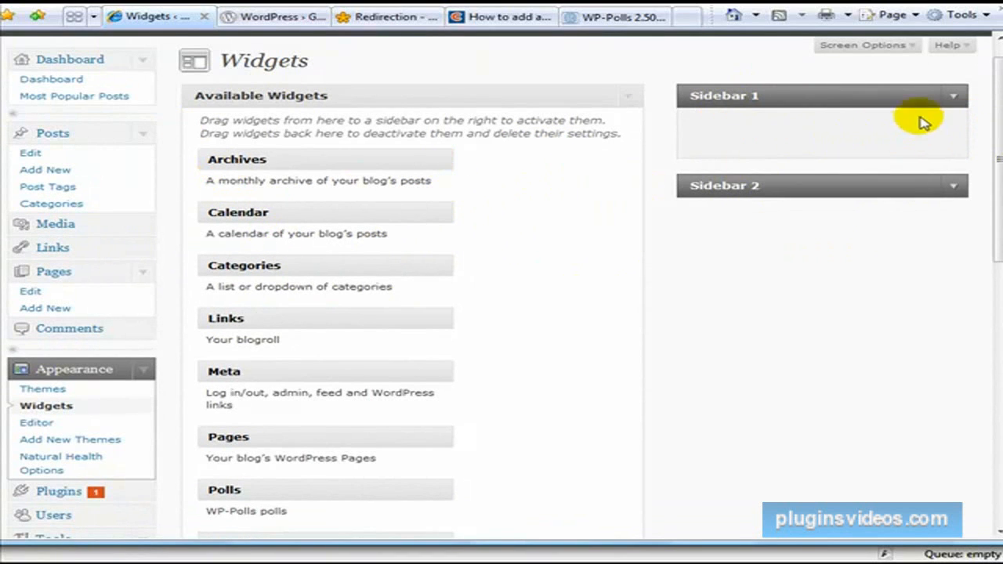
left_click_drag(998, 164, 997, 207)
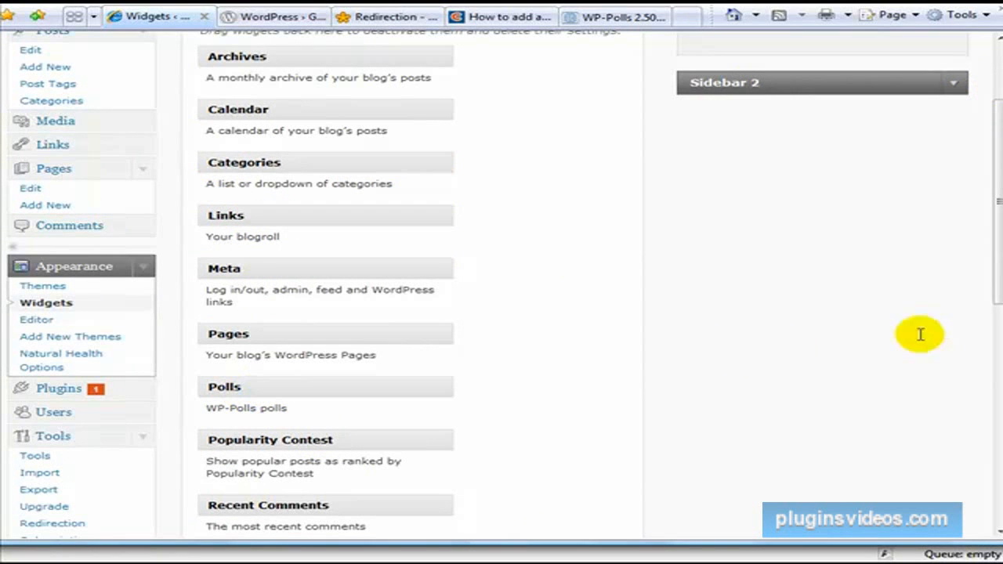
left_click_drag(999, 290, 999, 266)
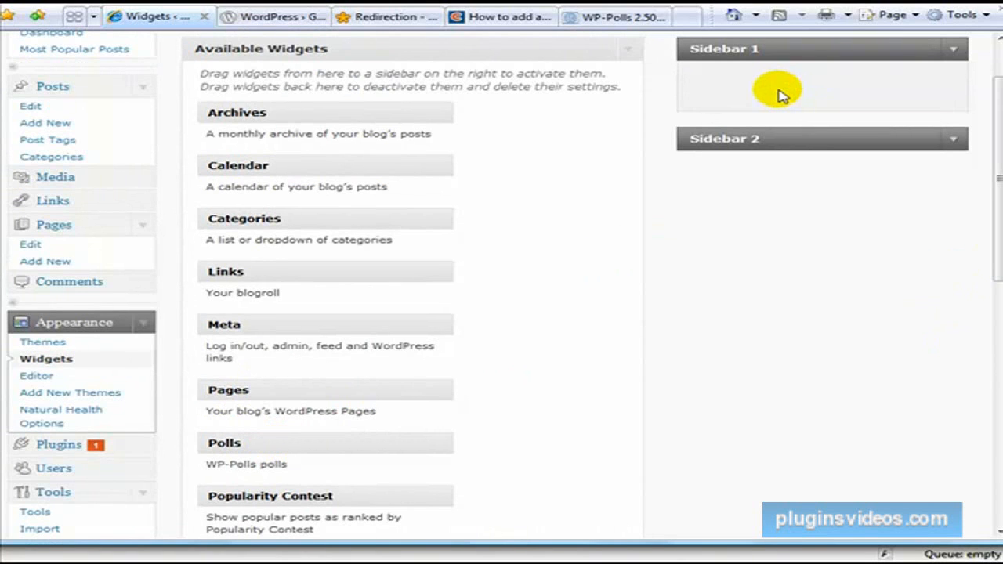
left_click_drag(781, 95, 757, 76)
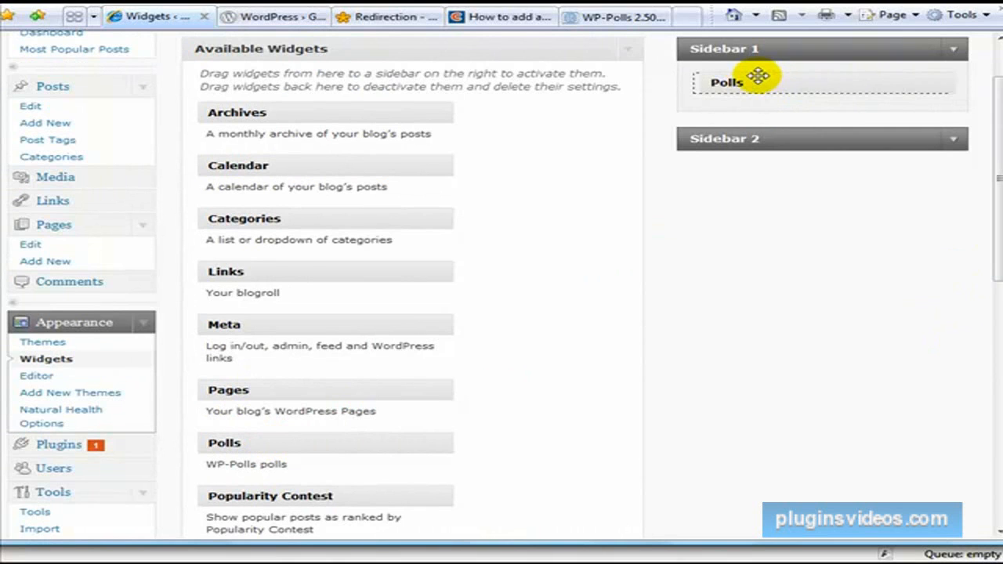
Set the Polls widget to display "Do you like my training videos?", and remove the widget from Sidebar 1
left_click(938, 86)
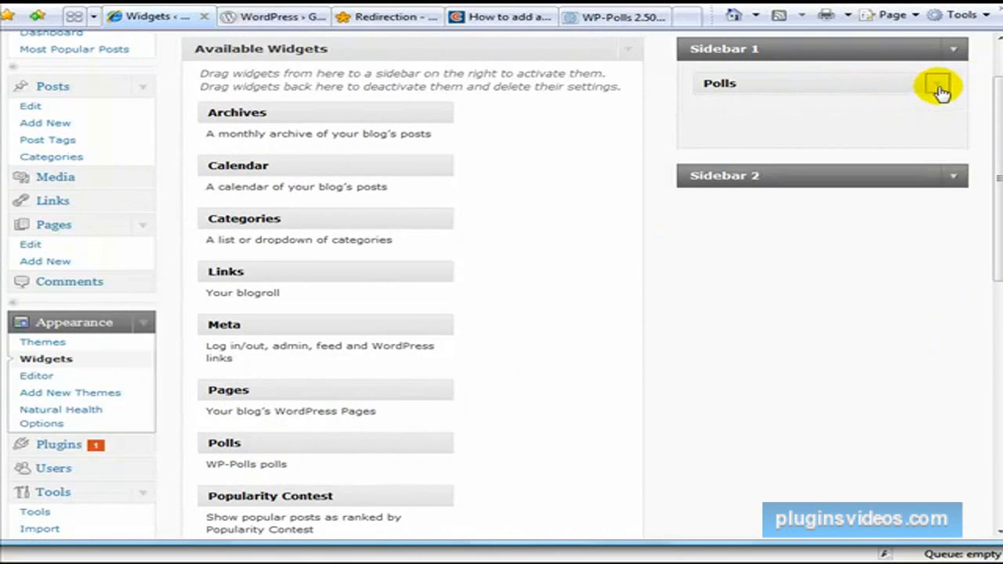
left_click(940, 88)
left_click(938, 88)
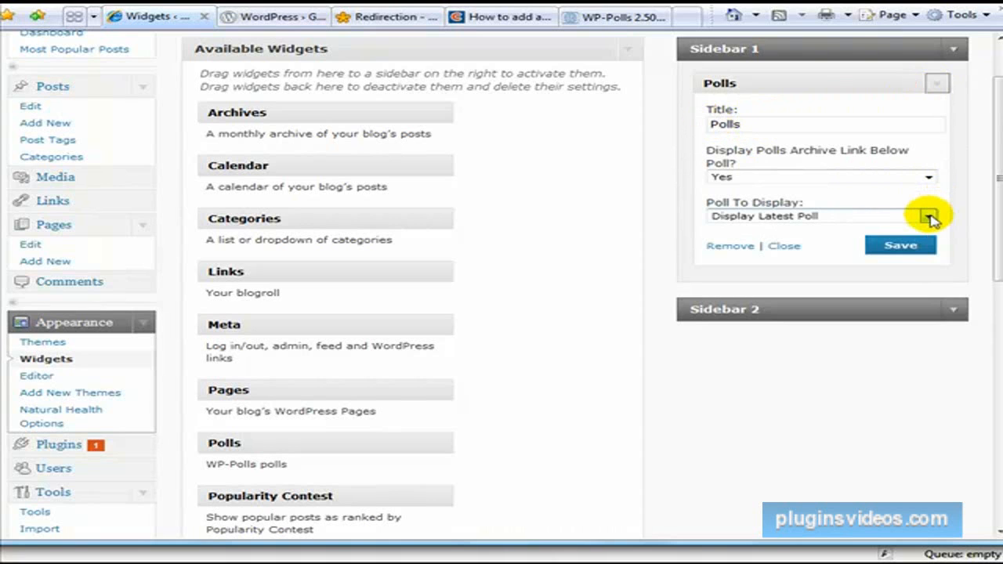
left_click(929, 220)
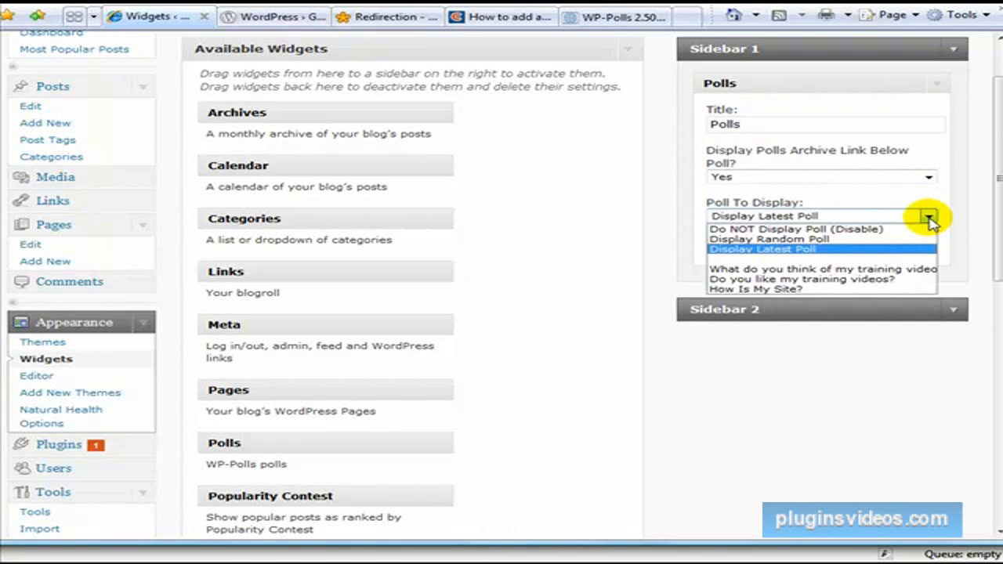
left_click(879, 286)
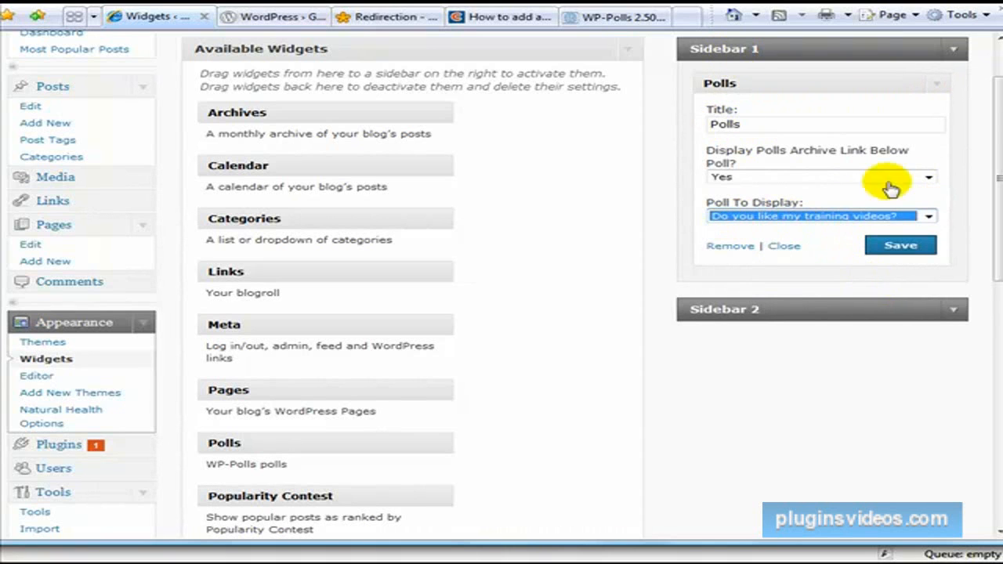
left_click(731, 247)
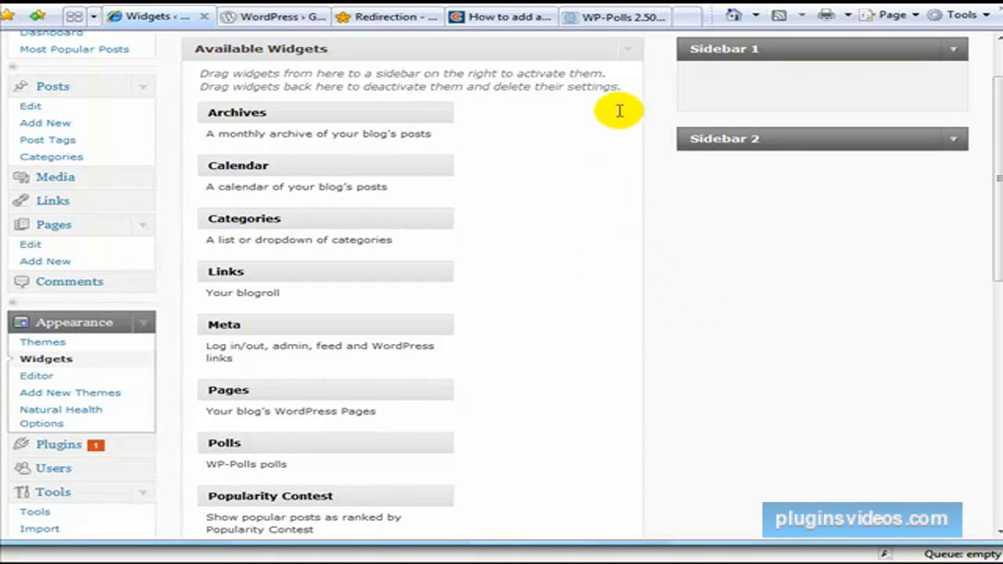
Read the WP-Polls readme's usage instructions for the sidebar.php code and the snippet that shows a specific poll
left_click(610, 20)
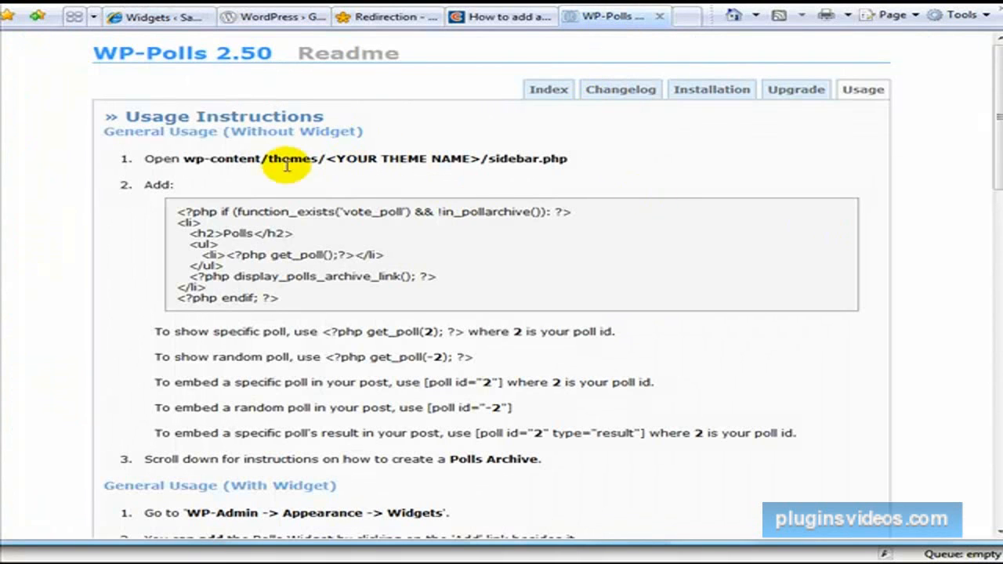
left_click_drag(289, 301, 168, 213)
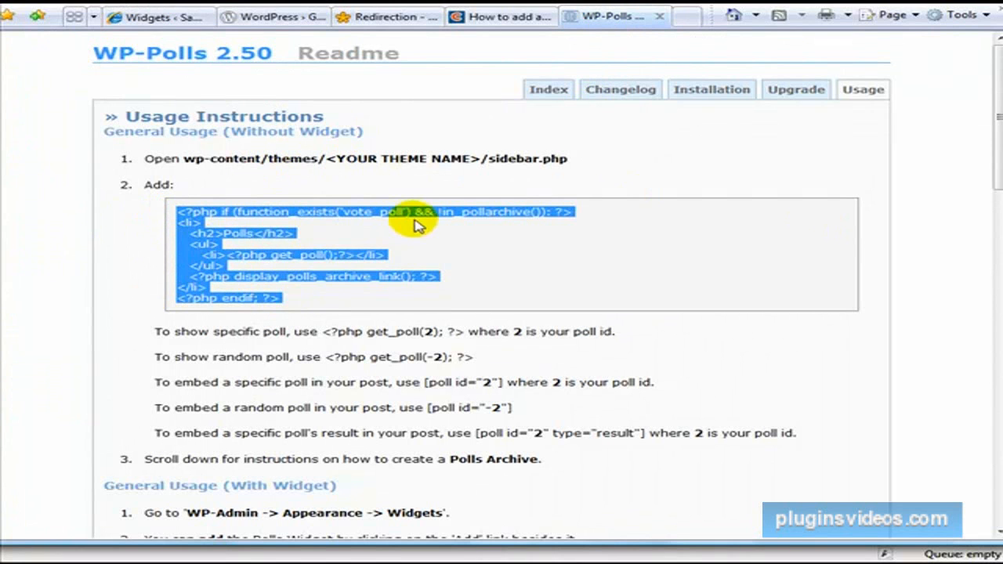
left_click(438, 234)
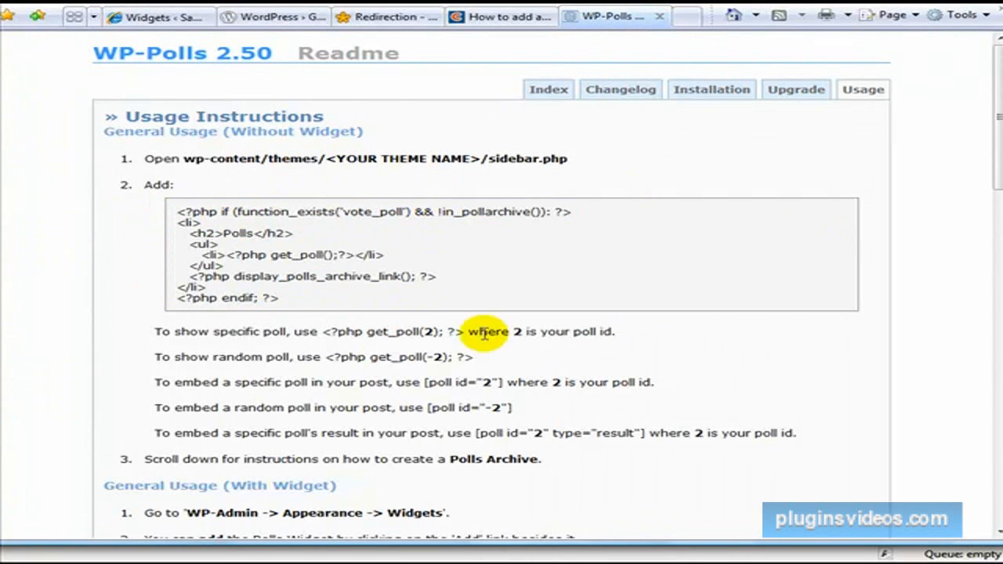
left_click_drag(337, 333, 439, 333)
left_click(430, 333)
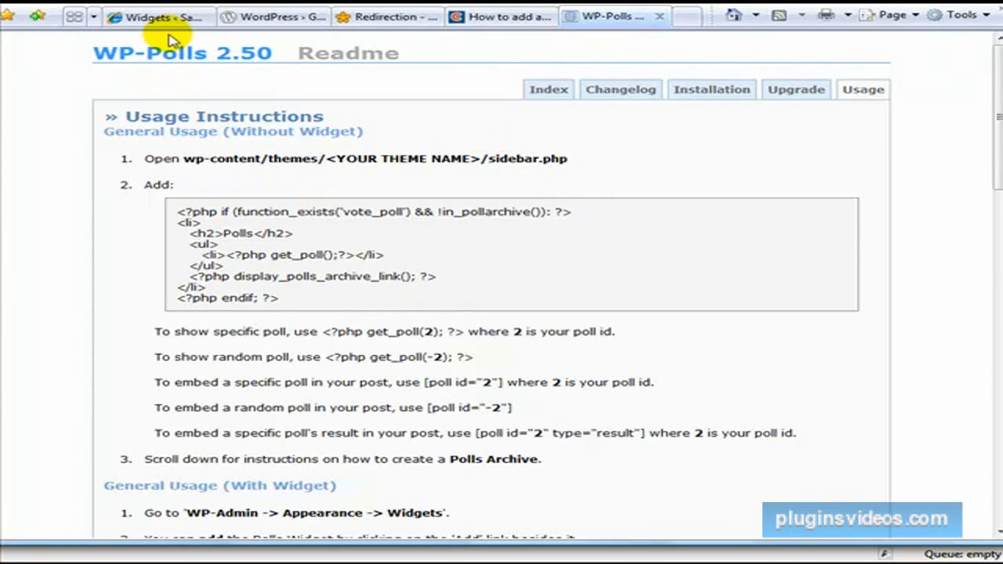
Return to the blog's admin area and review the existing polls, their statistics and logs under Manage Polls
left_click(185, 16)
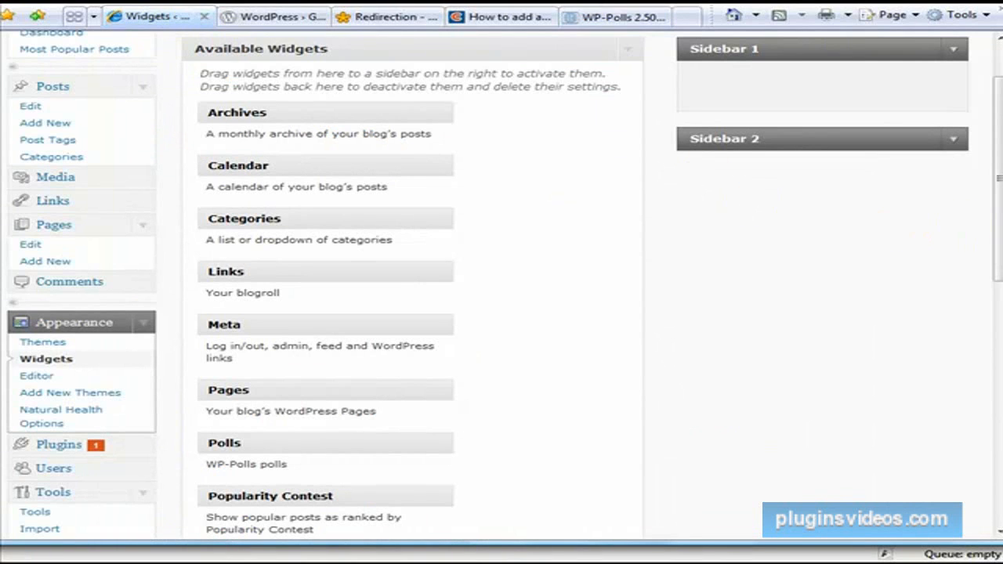
left_click_drag(998, 218, 999, 288)
left_click_drag(998, 247, 999, 404)
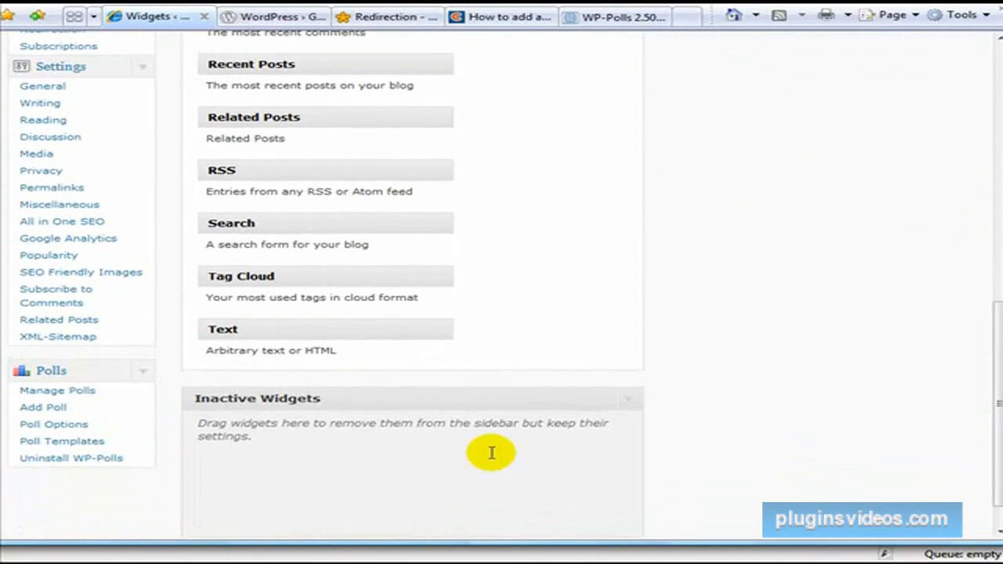
left_click(49, 394)
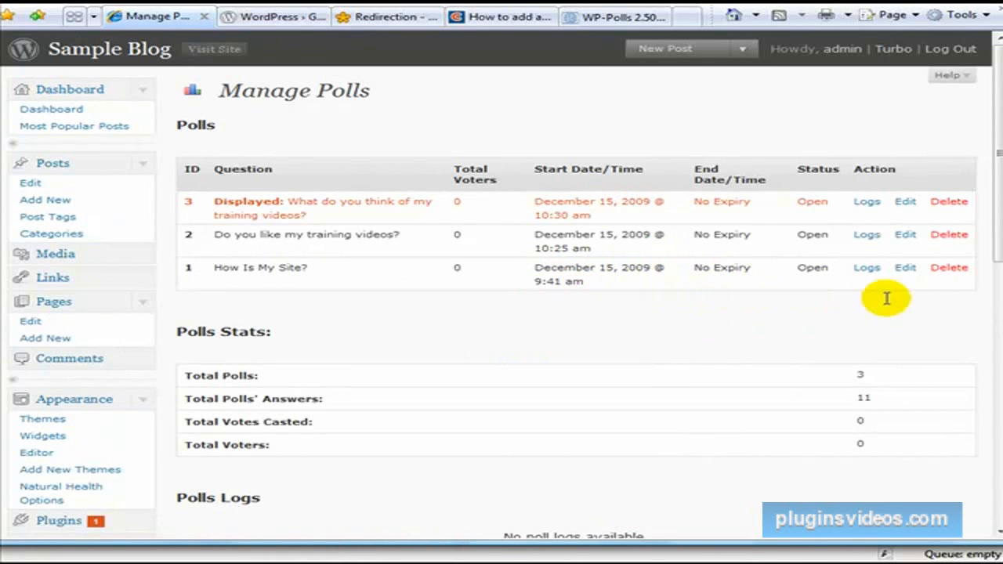
left_click_drag(998, 124, 999, 199)
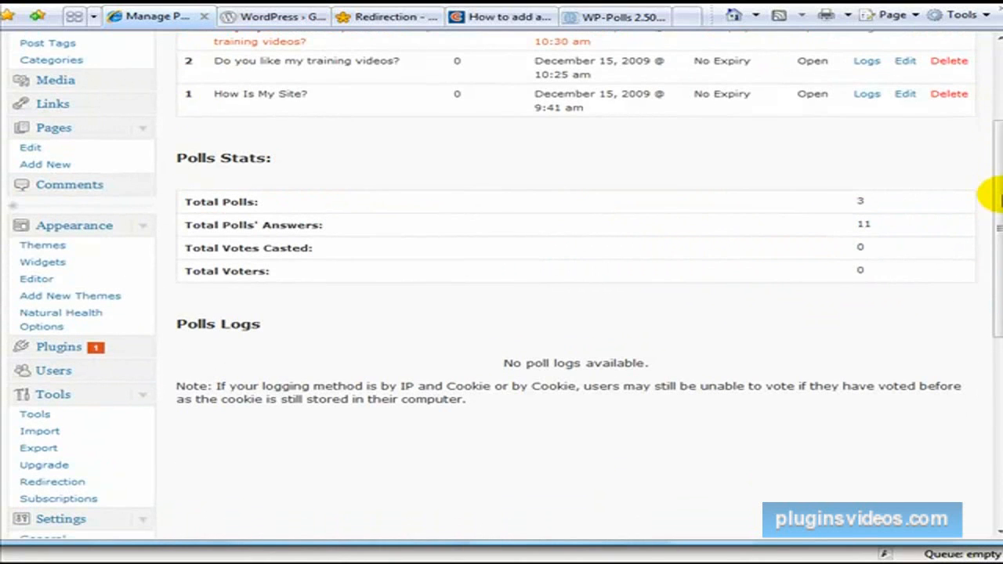